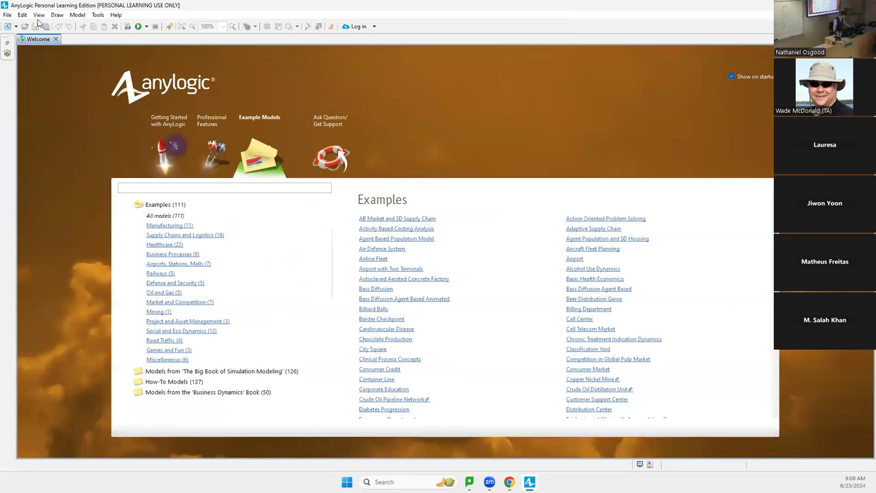
Close all open models and open the Schelling Segregation example model, dismissing the update notice.
left_click(8, 15)
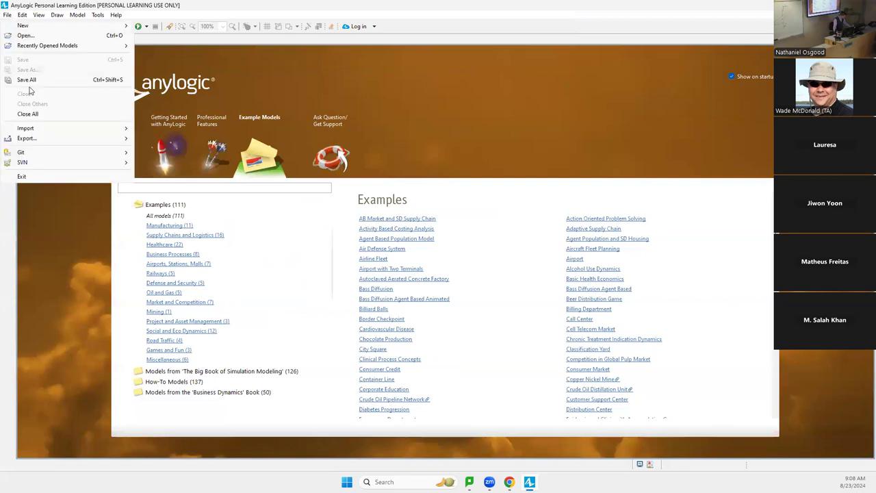
left_click(33, 114)
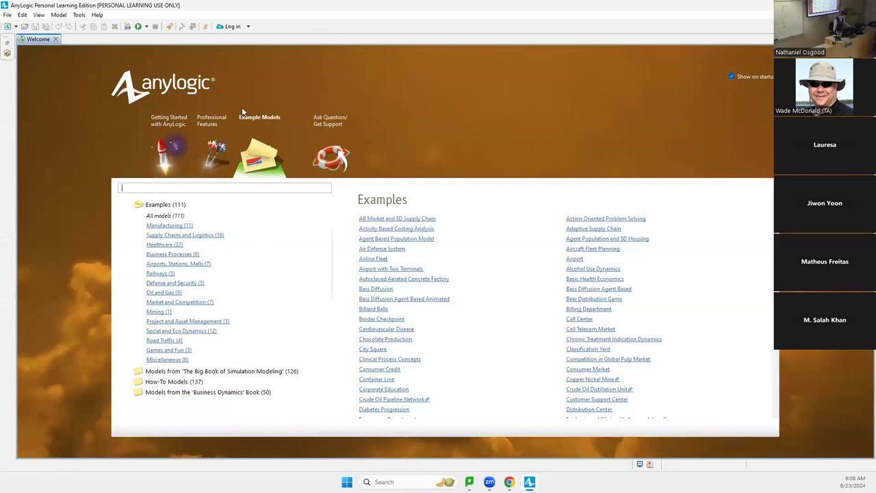
left_click(96, 15)
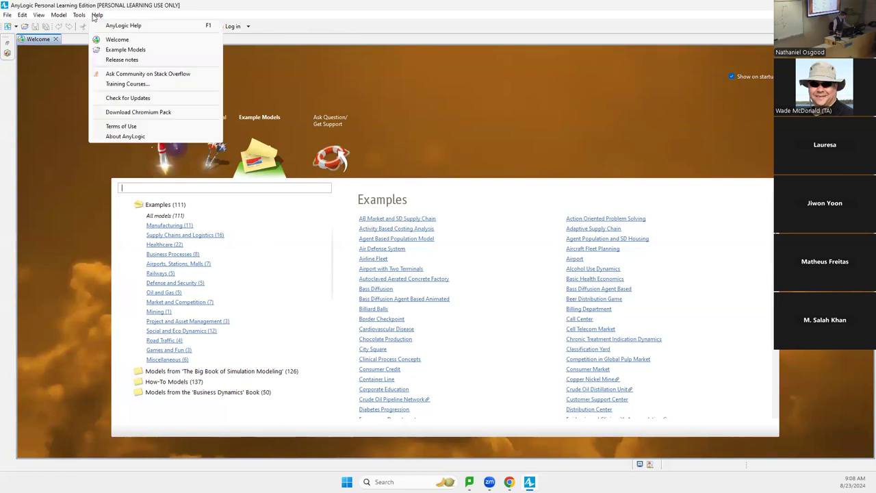
left_click(107, 50)
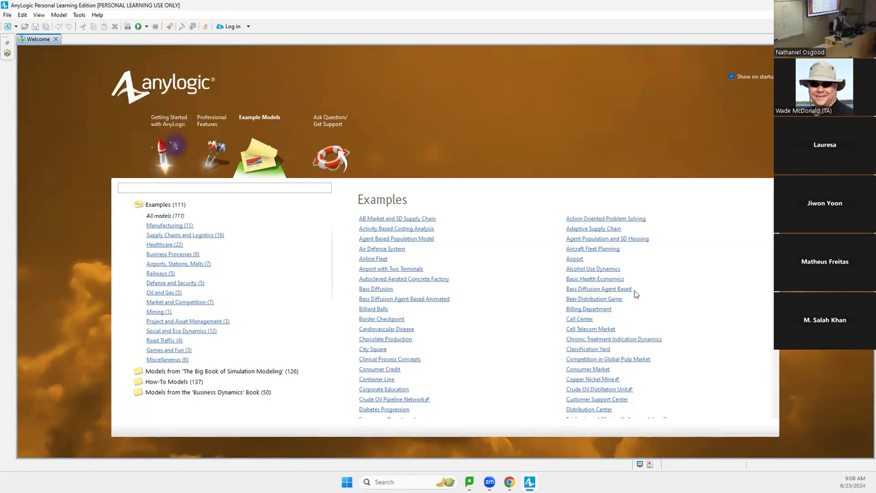
scroll(635, 294, "down", 1)
scroll(636, 295, "down", 10)
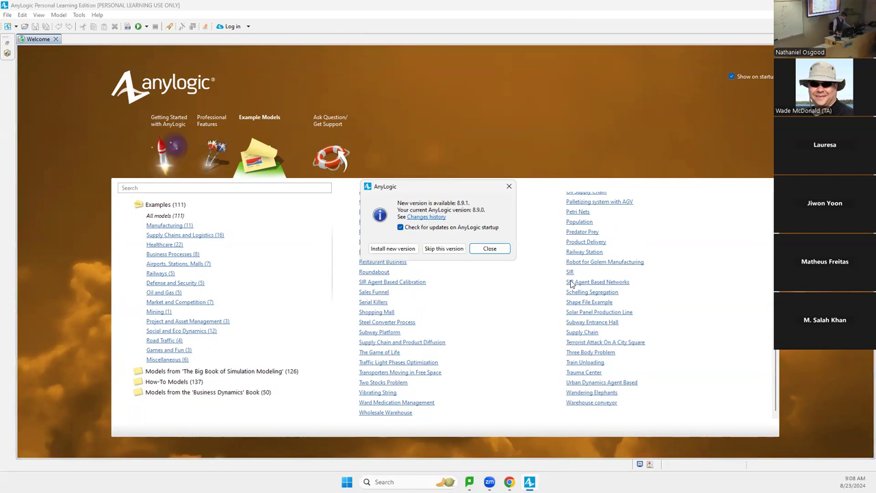
left_click(492, 250)
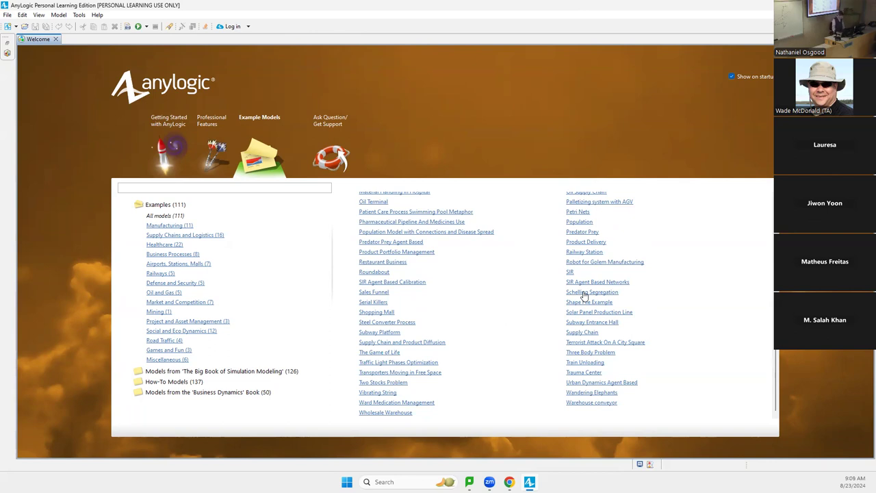
left_click(584, 293)
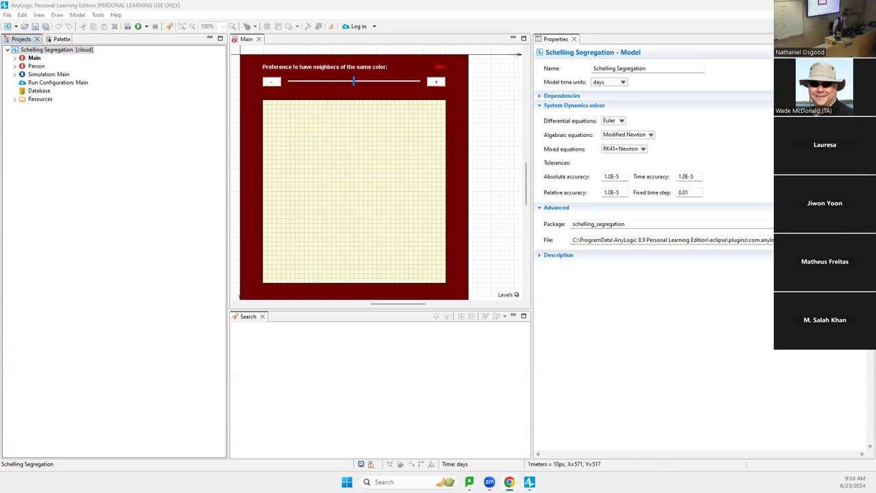
Examine the Person and Main agent types, including the randomTrue( 0.3 ) condition in Person's On step code.
double_click(37, 67)
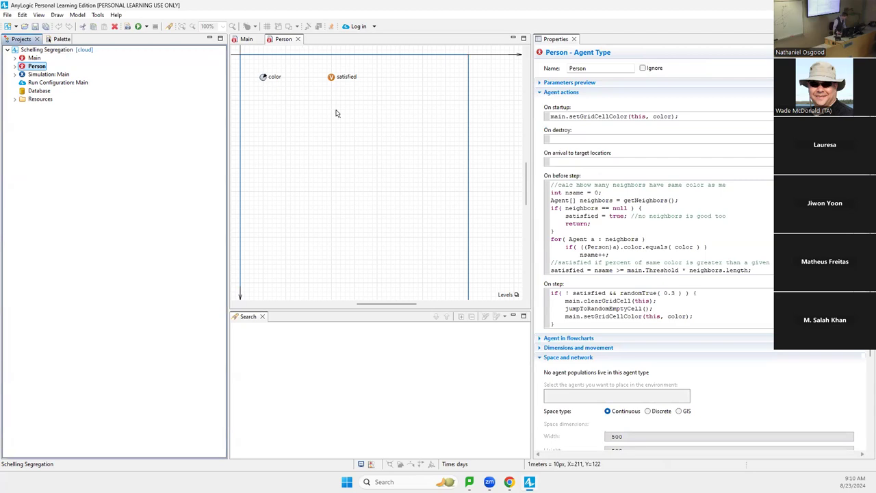
left_click_drag(361, 302, 319, 299)
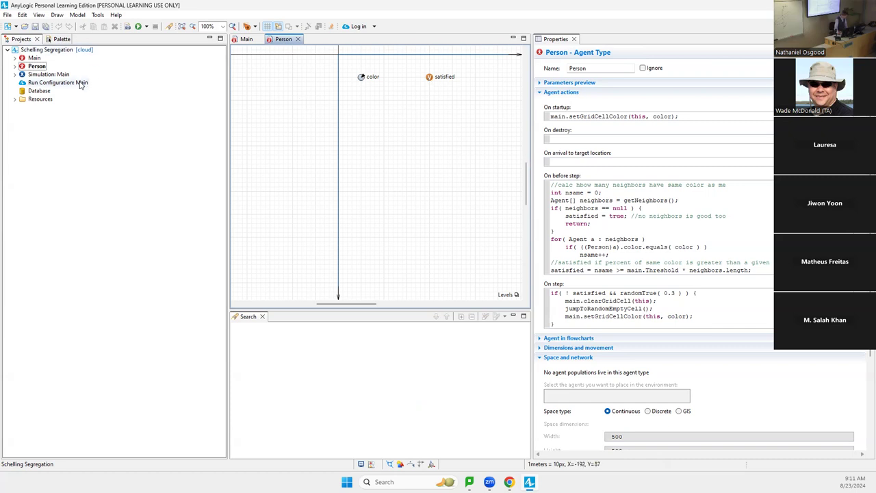
double_click(33, 58)
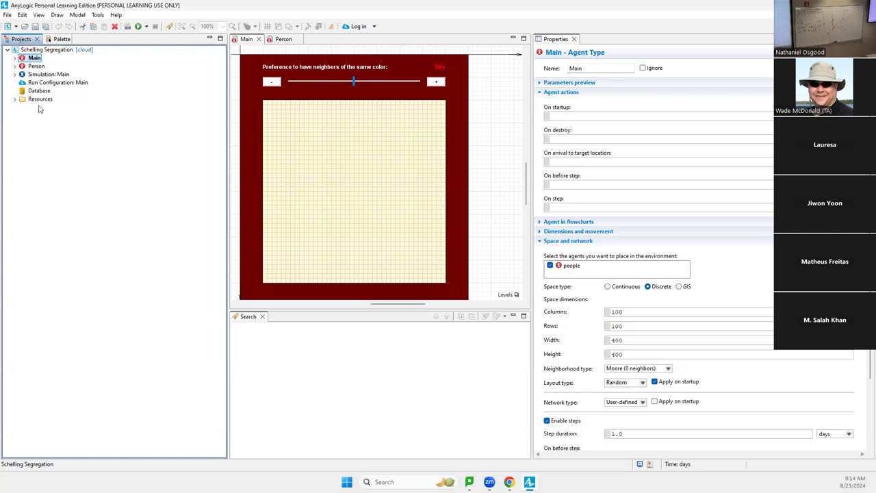
left_click(31, 66)
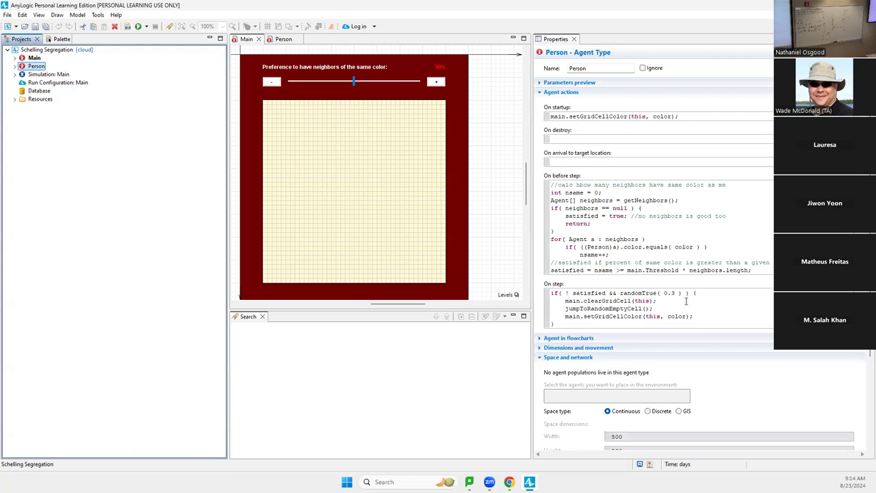
left_click_drag(697, 293, 617, 296)
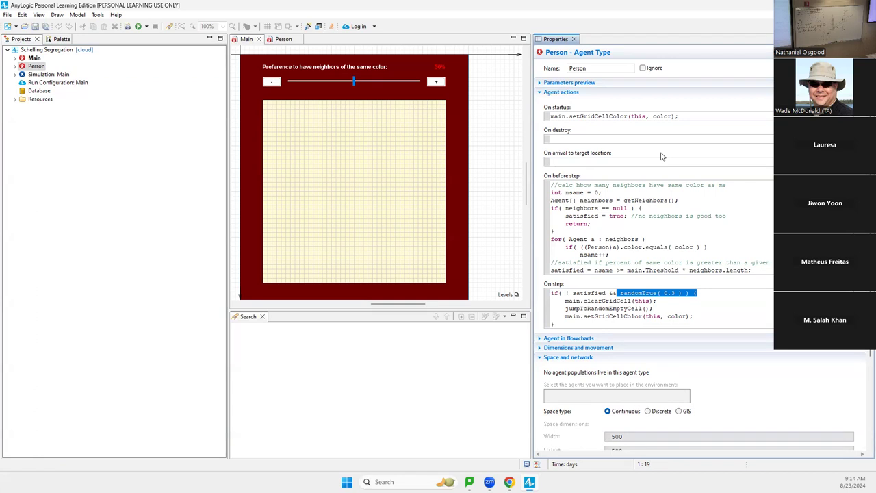
left_click(595, 309)
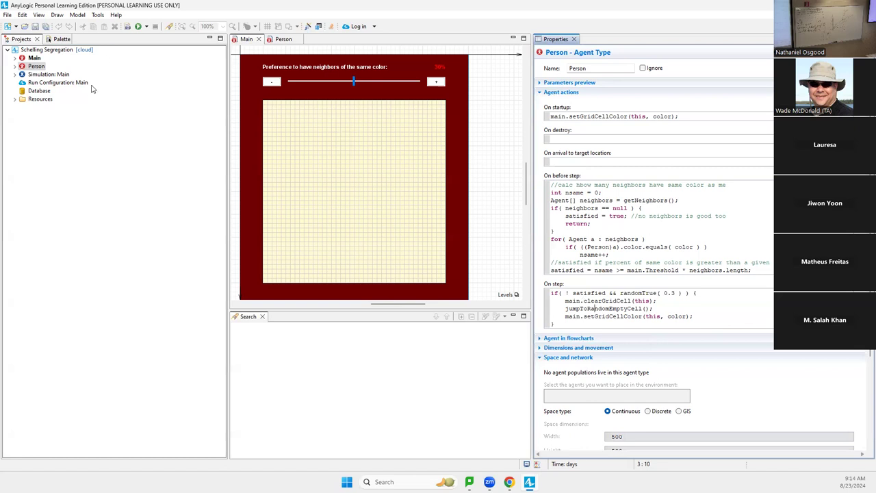
Try to run the Simulation experiment one step at a time from the developer panel.
right_click(66, 77)
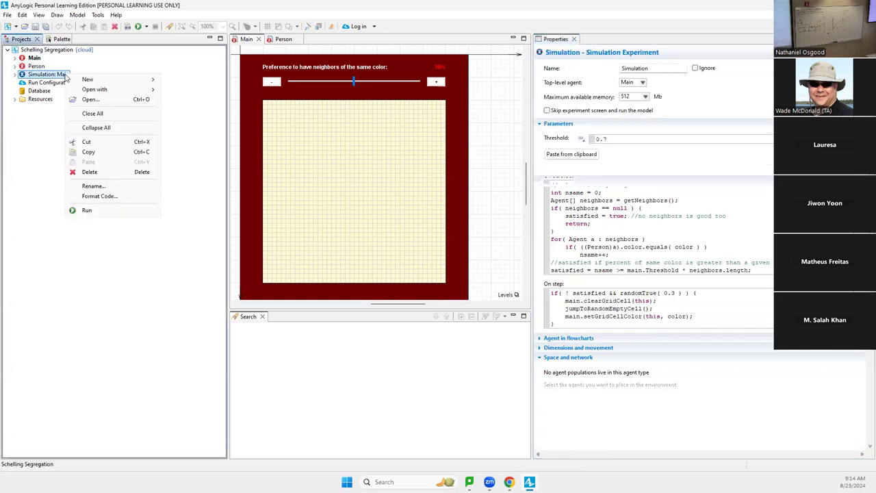
left_click(87, 211)
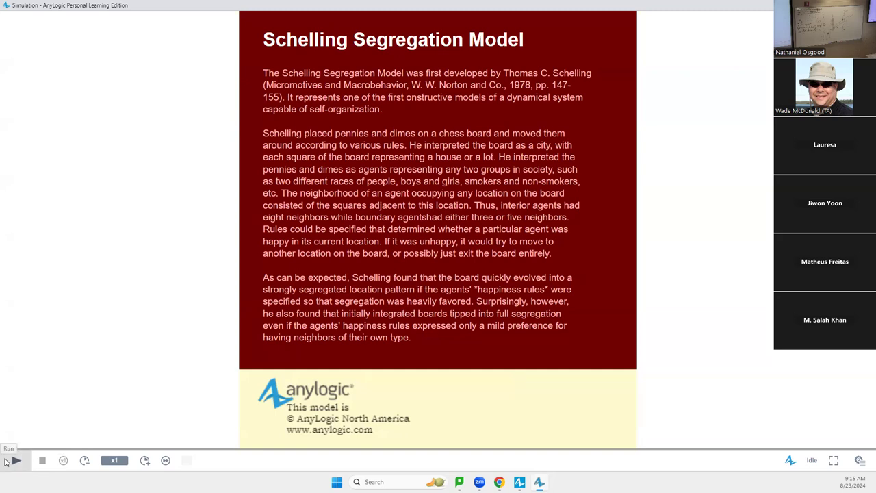
left_click(860, 460)
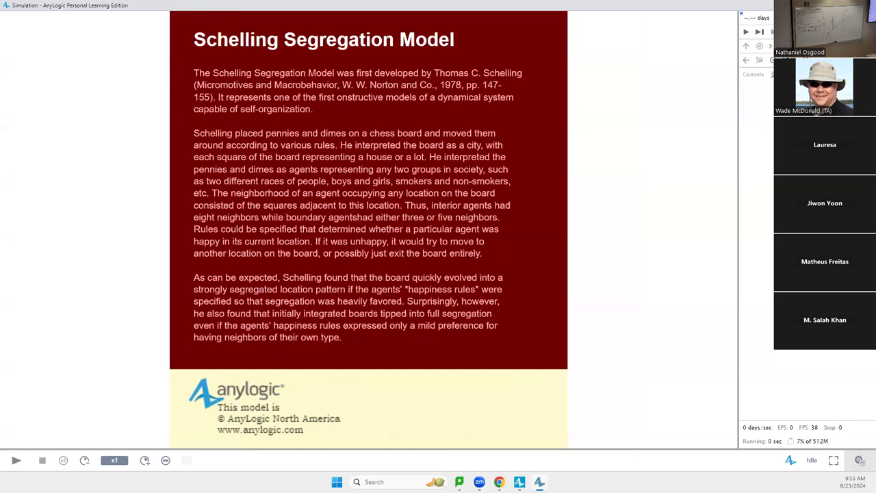
left_click(761, 32)
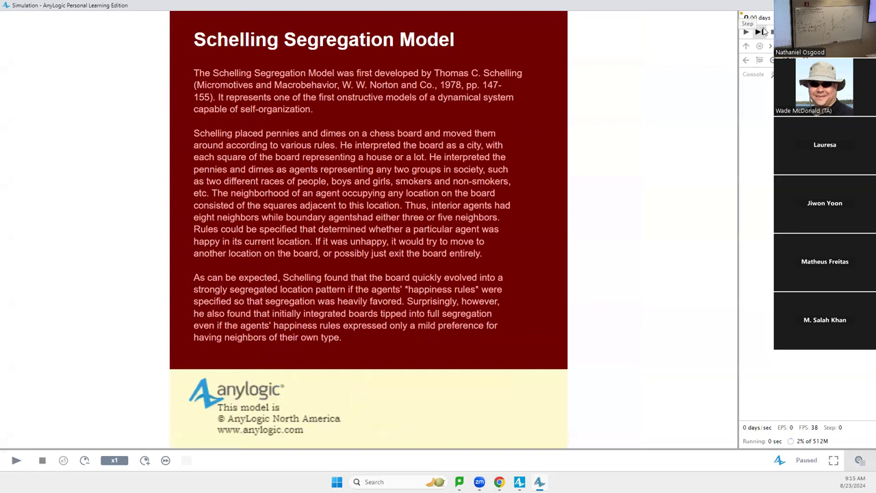
left_click(760, 32)
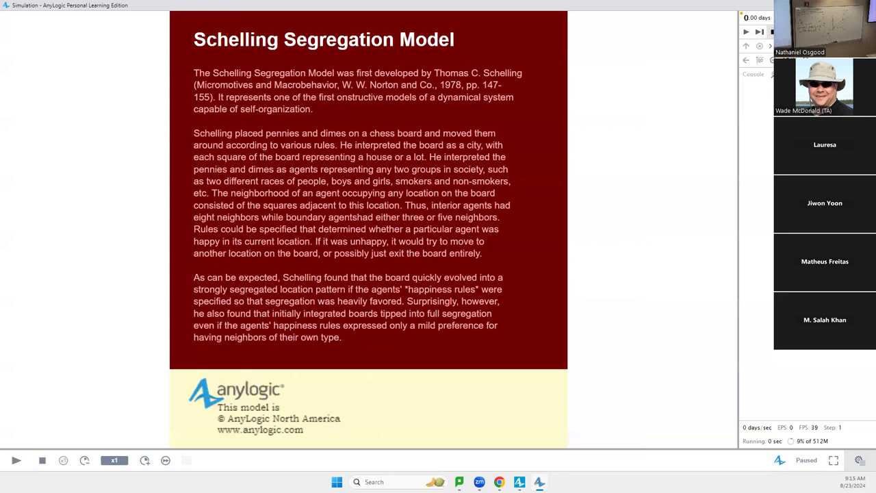
Run the simulation continuously with a brief pause, stop it and close its window.
left_click(746, 32)
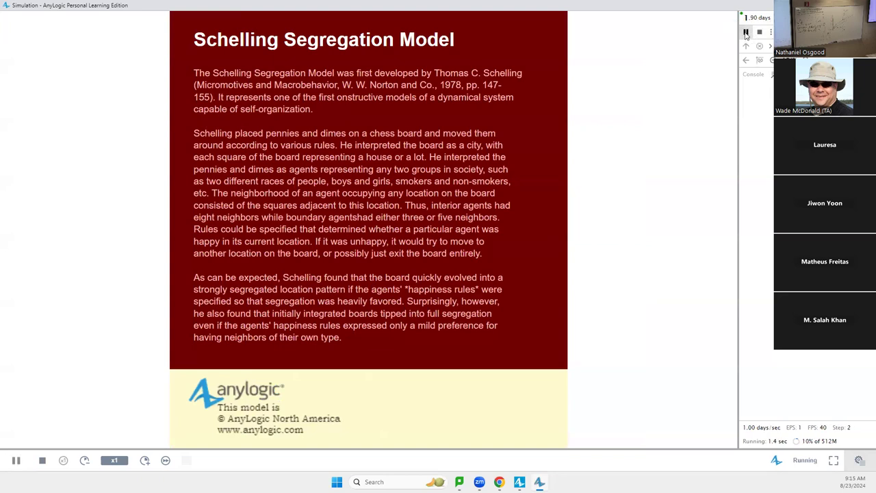
left_click(746, 32)
left_click(746, 32)
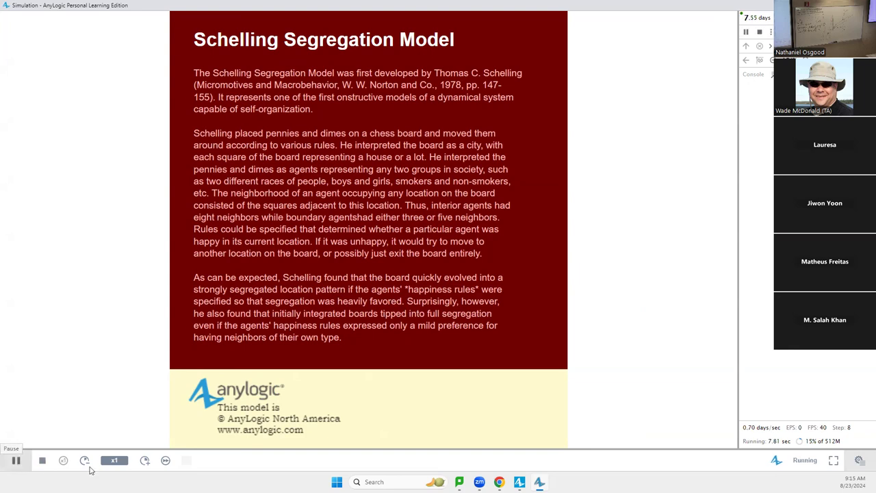
left_click(42, 460)
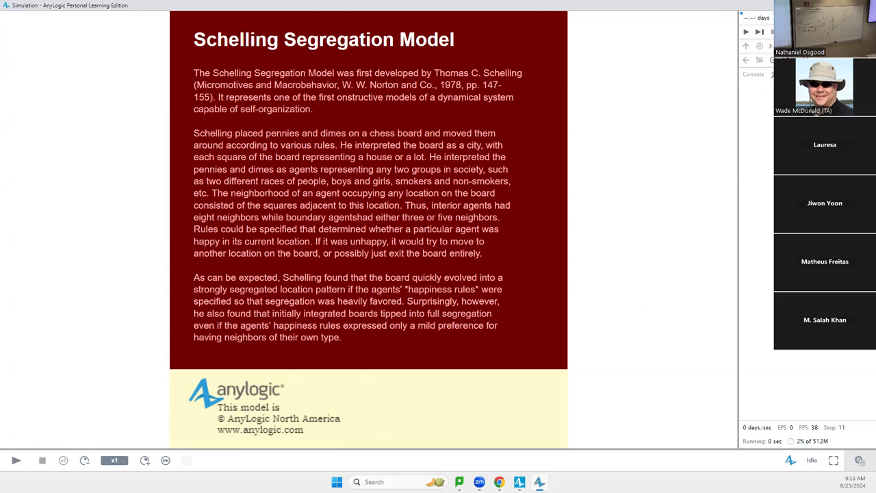
key("alt+F4")
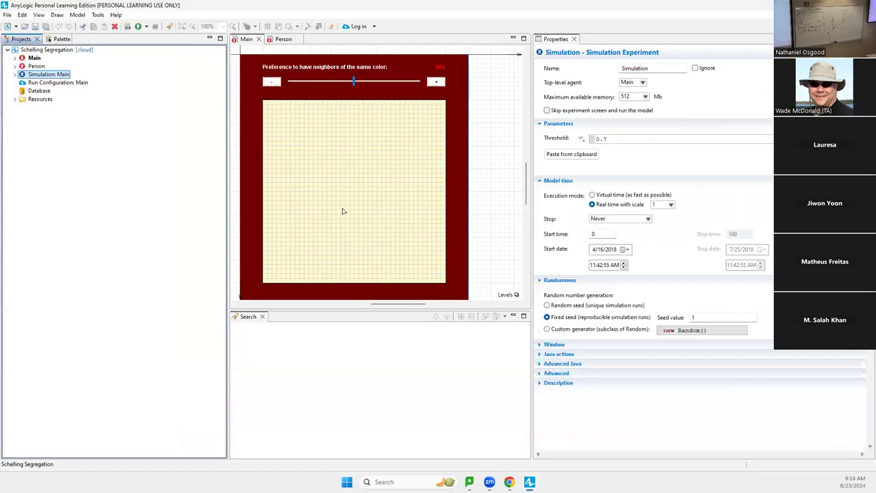
Launch the Simulation experiment again, start and immediately pause it, and close its window.
right_click(61, 74)
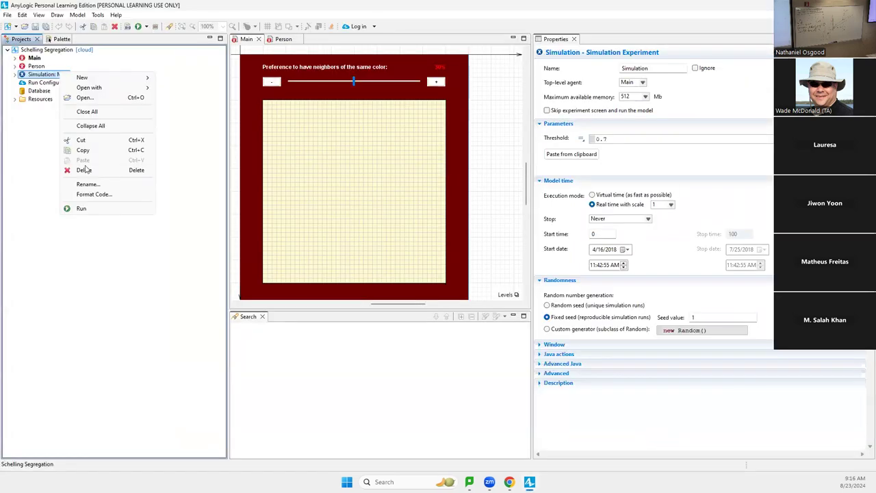
left_click(91, 209)
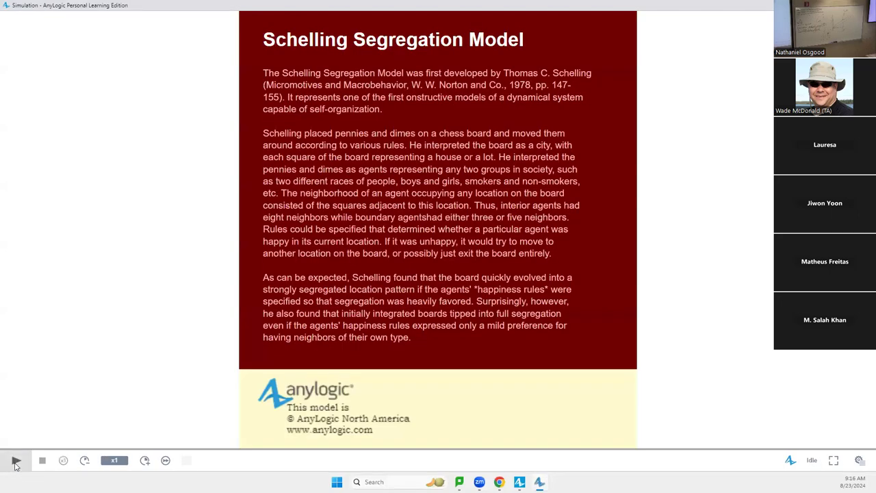
left_click(15, 461)
left_click(15, 461)
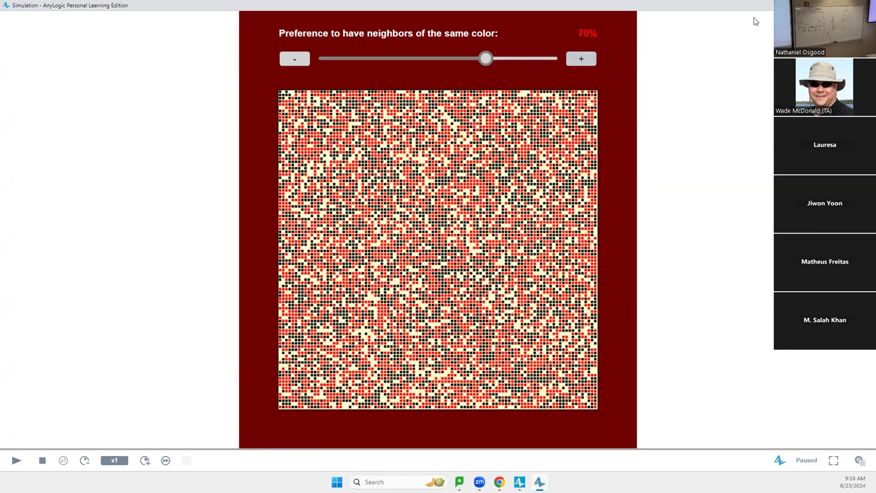
key("alt+F4")
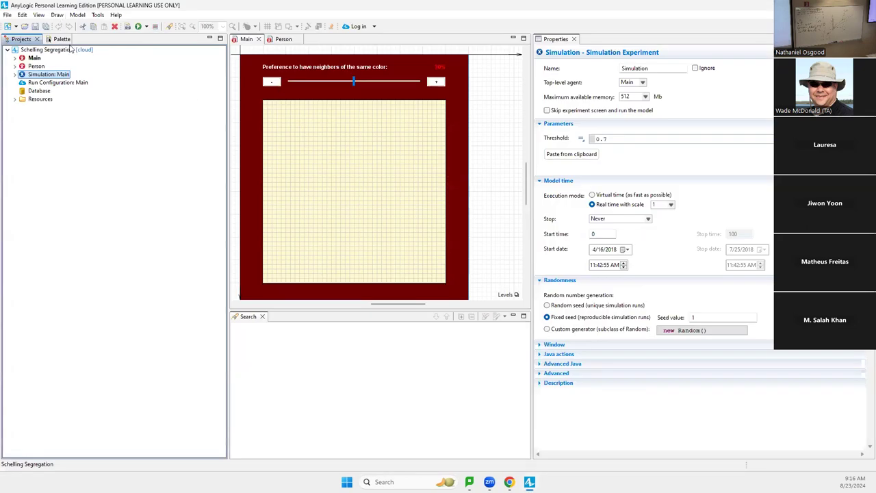
Relaunch the Simulation experiment, pause it right after starting, and lower the same-color neighbor preference to about 18.8%.
right_click(50, 74)
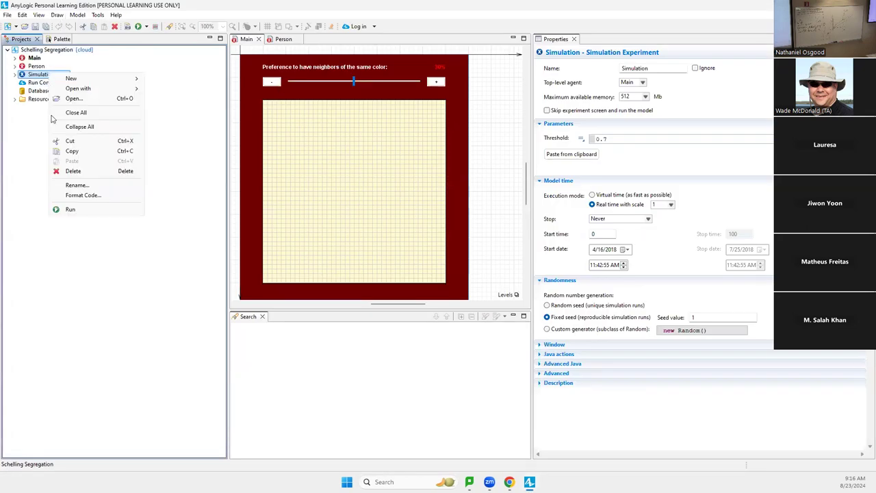
left_click(71, 210)
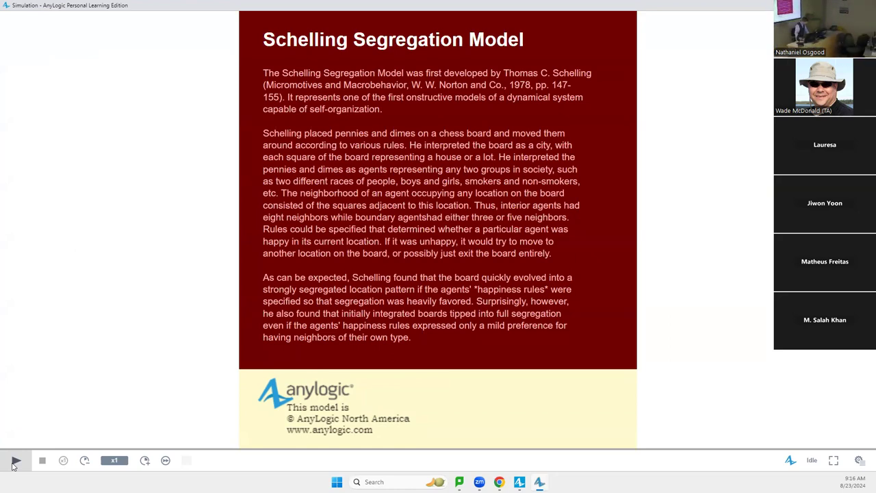
left_click(13, 465)
left_click(12, 465)
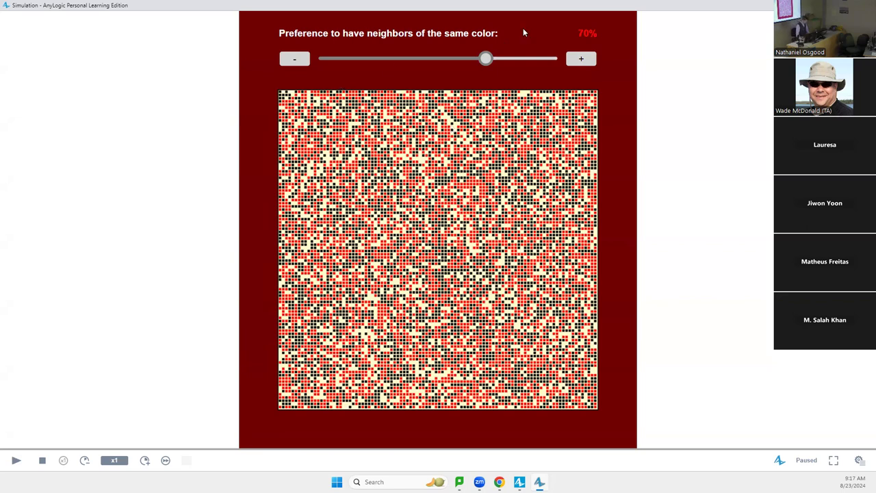
left_click_drag(486, 58, 364, 60)
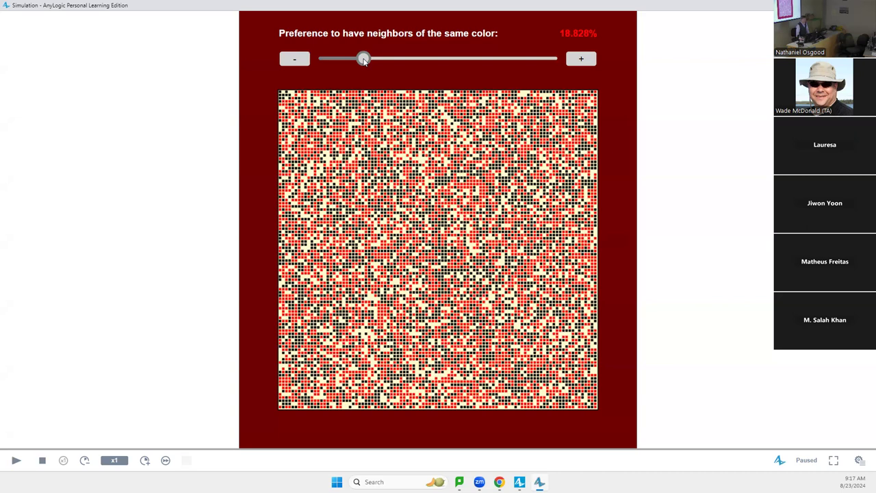
Return to the model editor and inspect the properties of the Main and Person agent types.
key("alt+Tab")
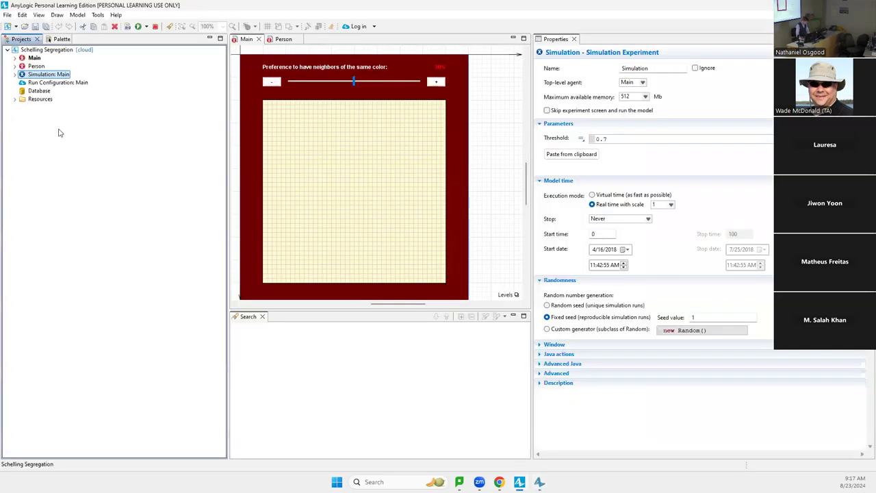
left_click(34, 59)
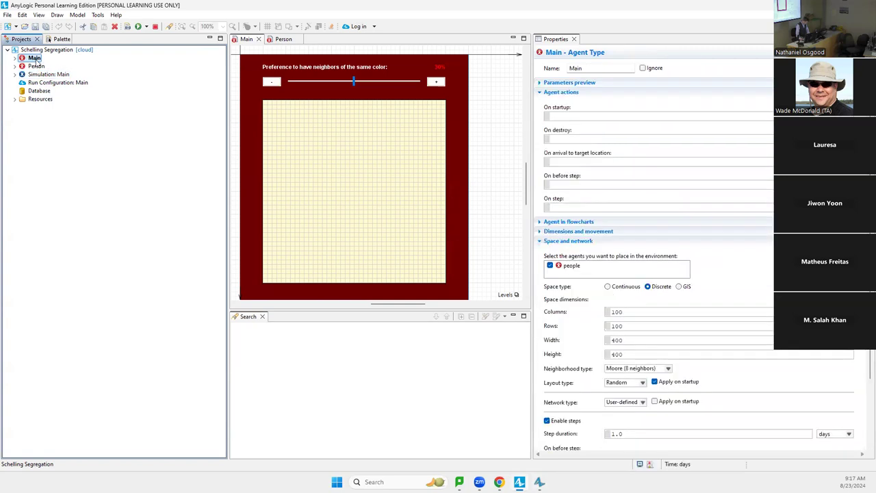
left_click(35, 66)
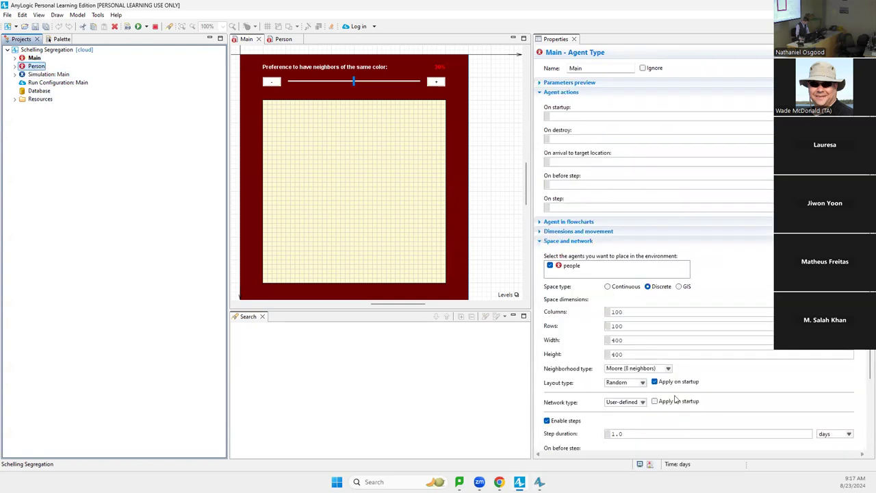